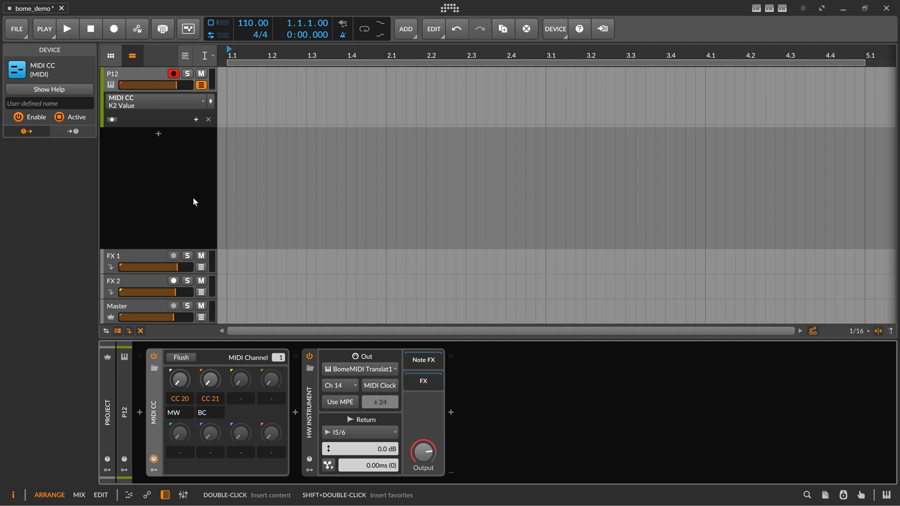
Step: Switch to Bome MIDI Translator Pro to view the demo4.bmtp project, and return to Bitwig Studio
mouse_move(462, 505)
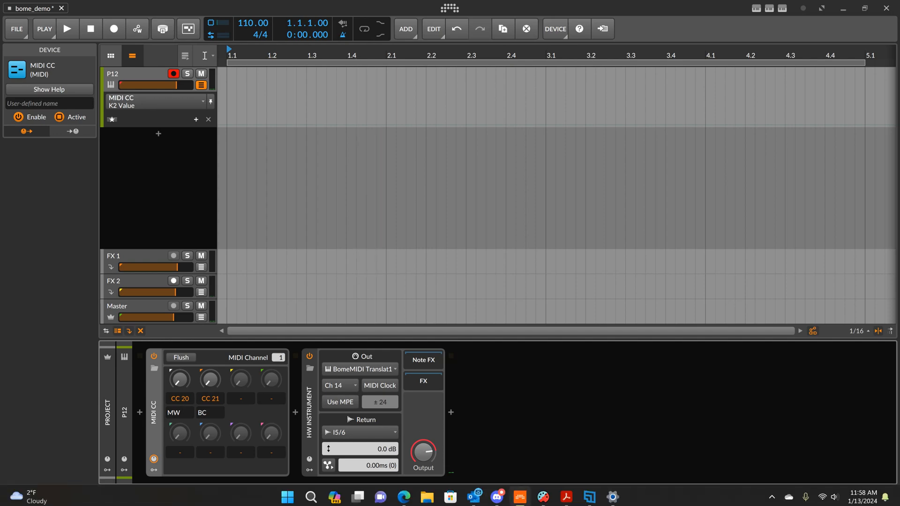
left_click(543, 497)
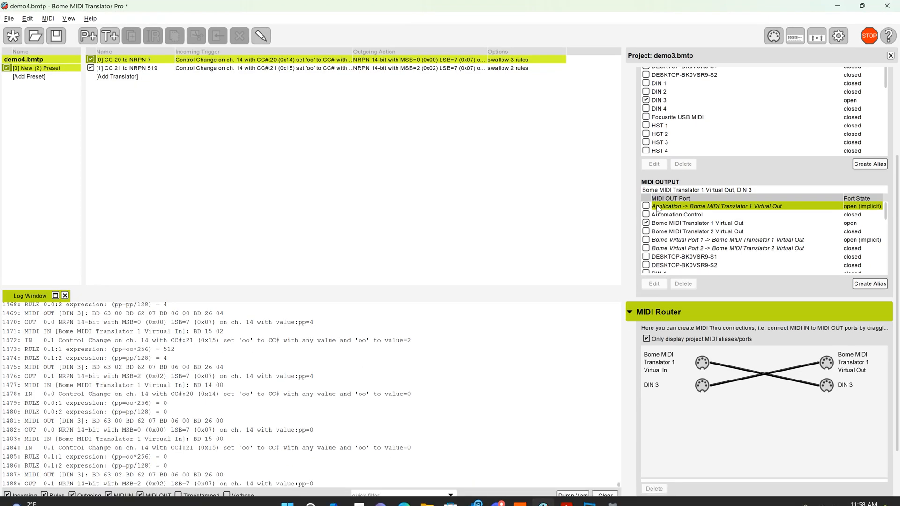
left_click(837, 7)
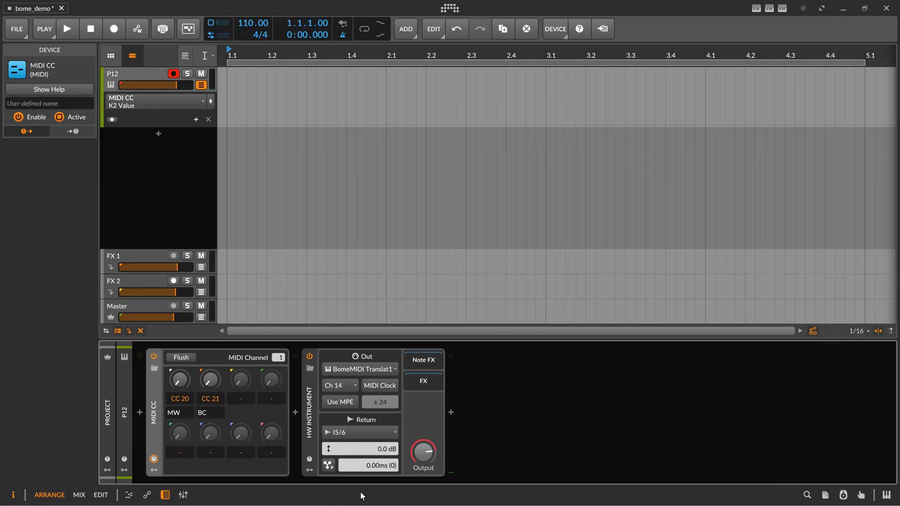
Step: Switch to the Prophet 12 manual in Acrobat and examine the Osc 1 FM row's NRPN numbers and value range, then return to Bitwig Studio
left_click(566, 503)
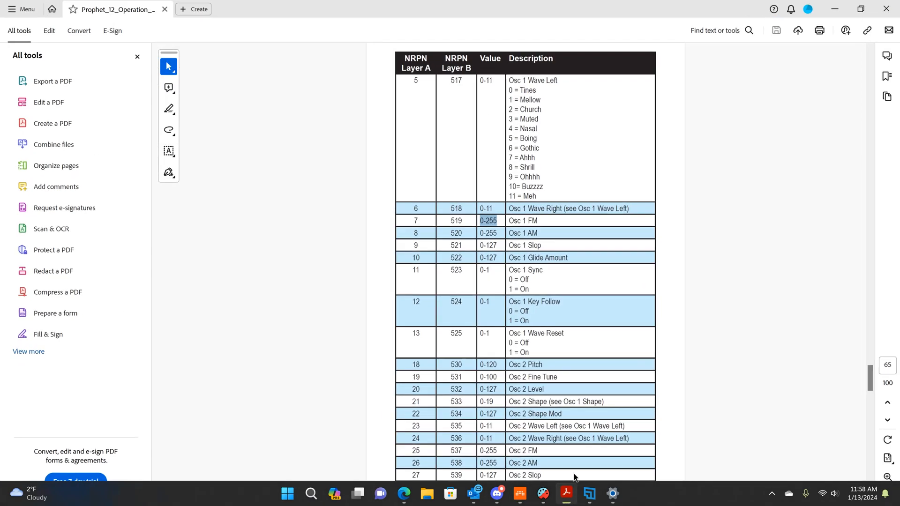
left_click(742, 258)
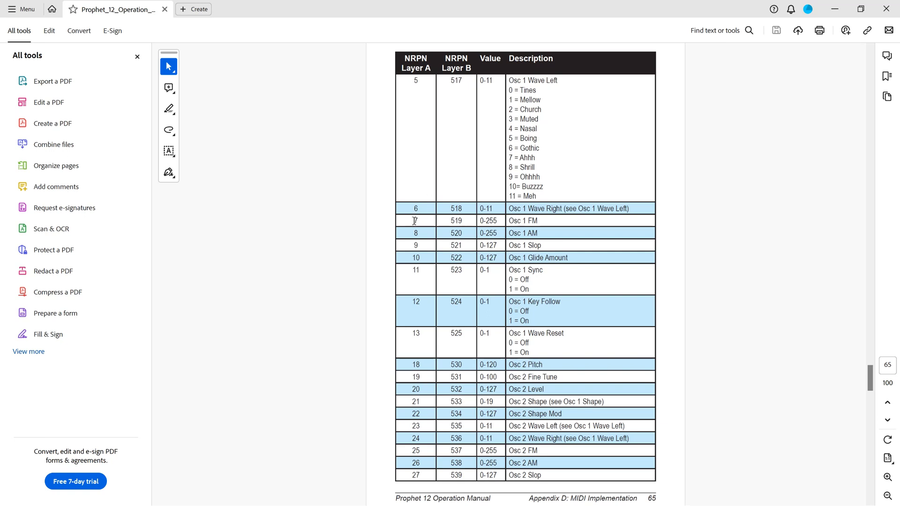
left_click_drag(411, 220, 463, 221)
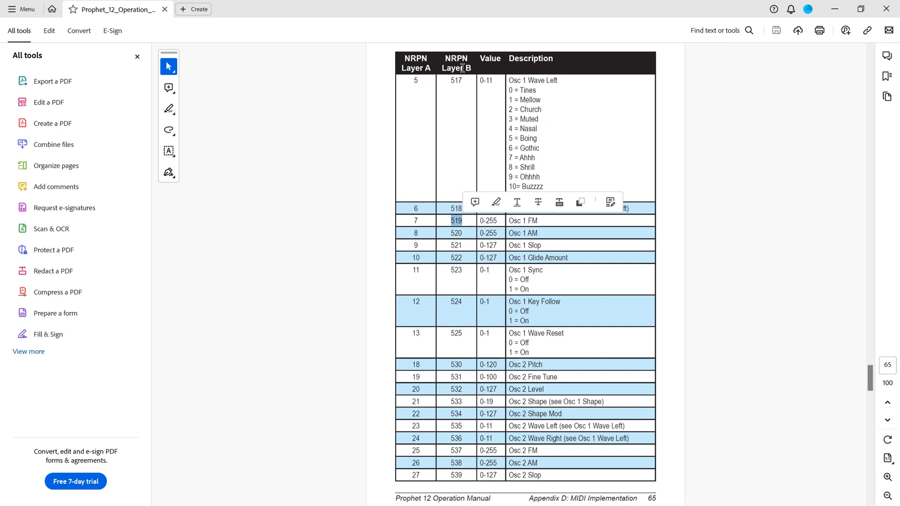
left_click(551, 225)
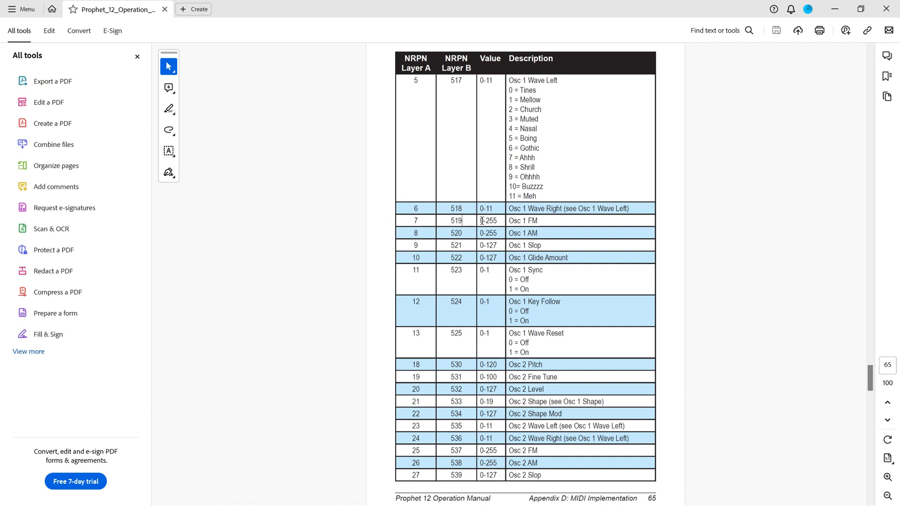
left_click_drag(483, 220, 500, 223)
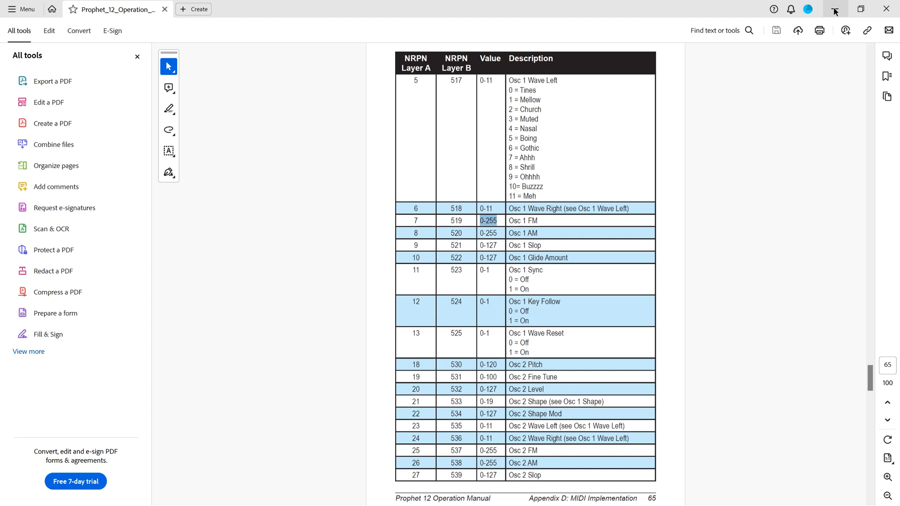
left_click(835, 11)
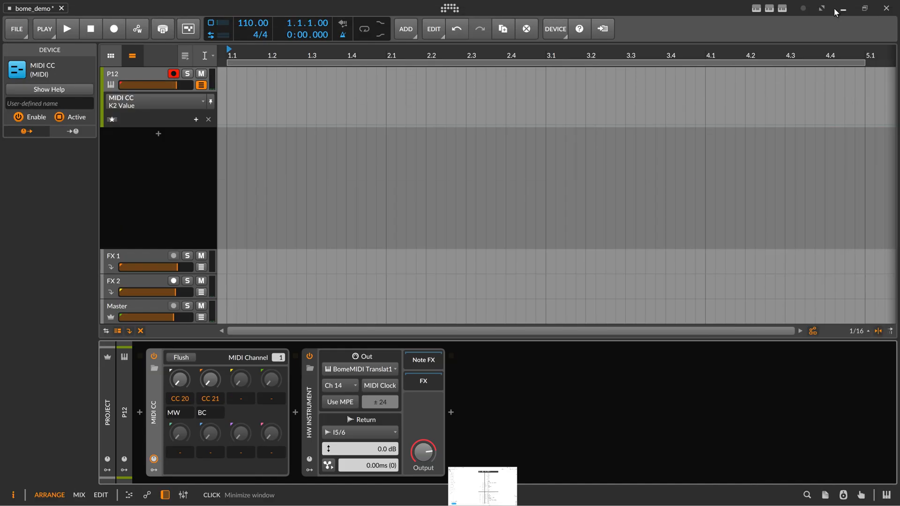
Step: Route the HW Instrument's MIDI output on the P12 track to Bome MIDI Translator 1
mouse_move(606, 500)
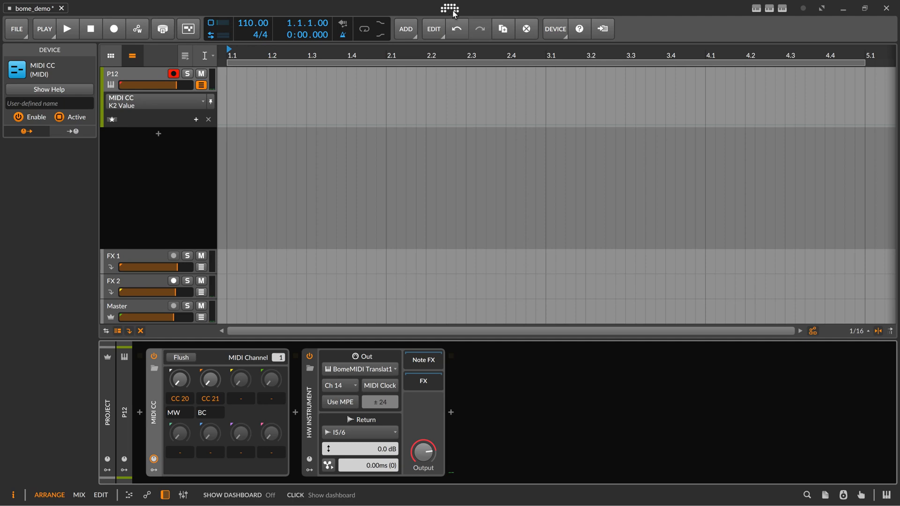
left_click(362, 374)
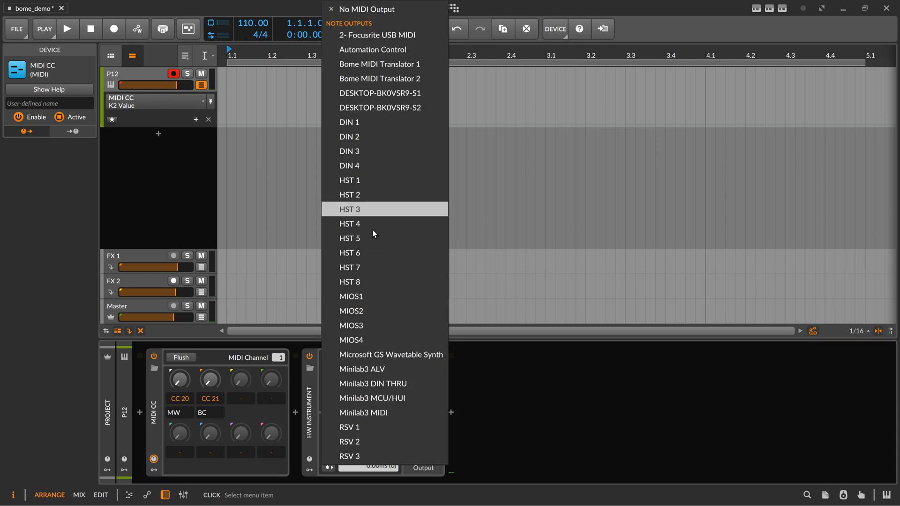
left_click(393, 69)
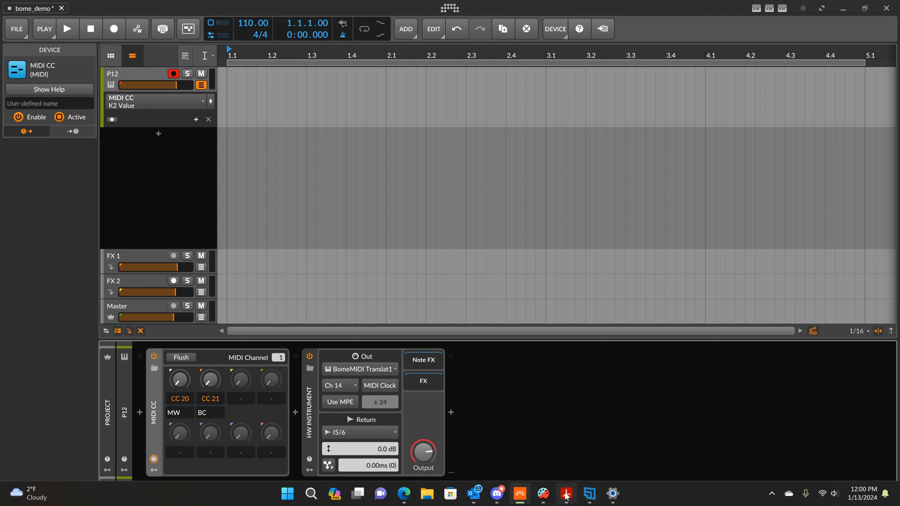
Step: Switch to Bome MIDI Translator Pro, review the project's default MIDI ports and router connections, and collapse both sections
left_click(542, 497)
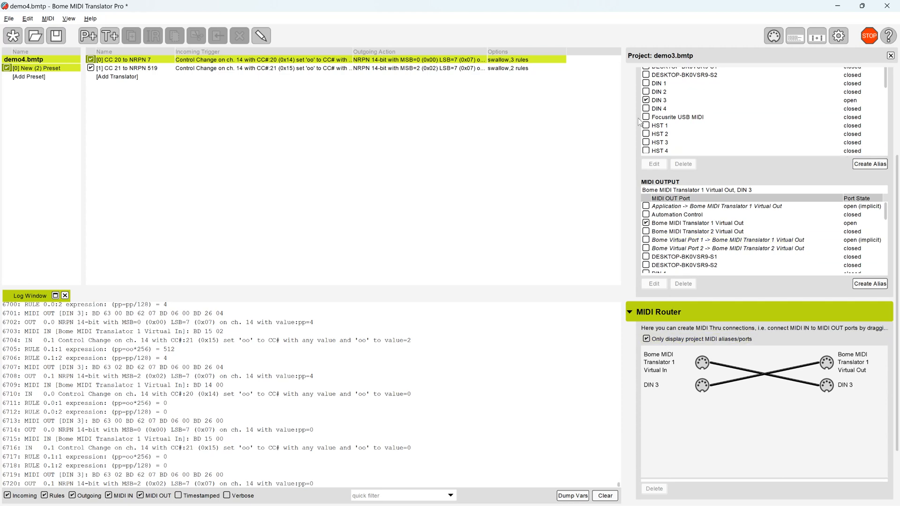
scroll(637, 117, "up", 3)
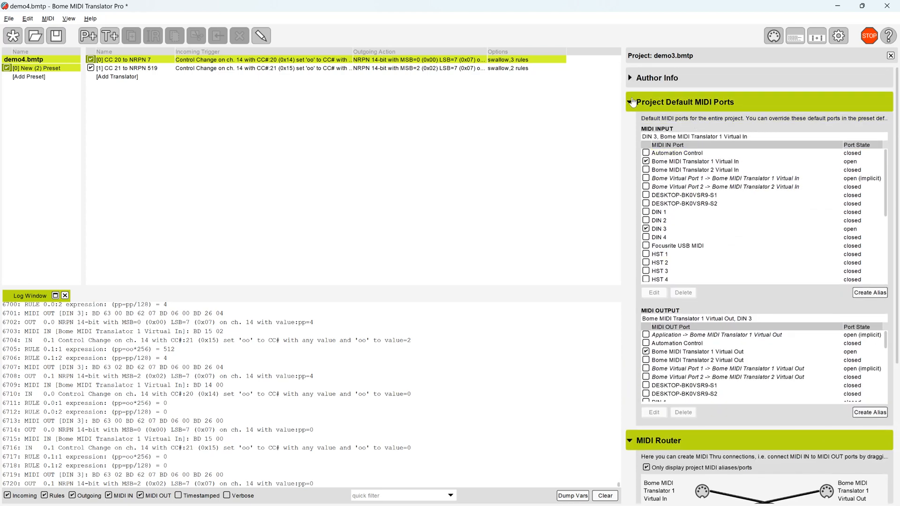
left_click(632, 102)
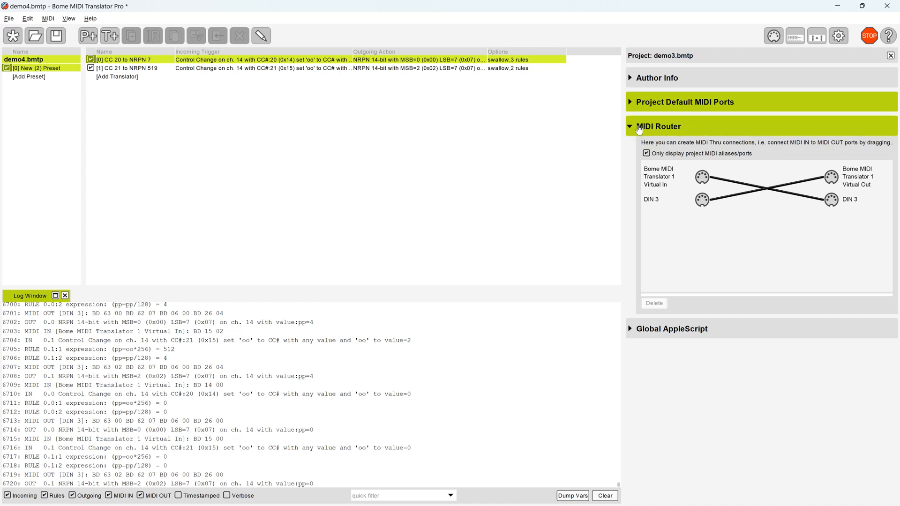
left_click(638, 129)
Step: Examine the incoming trigger of the CC 20 to NRPN 7 translator, including its channel, CC number and the variable oo
left_click(183, 68)
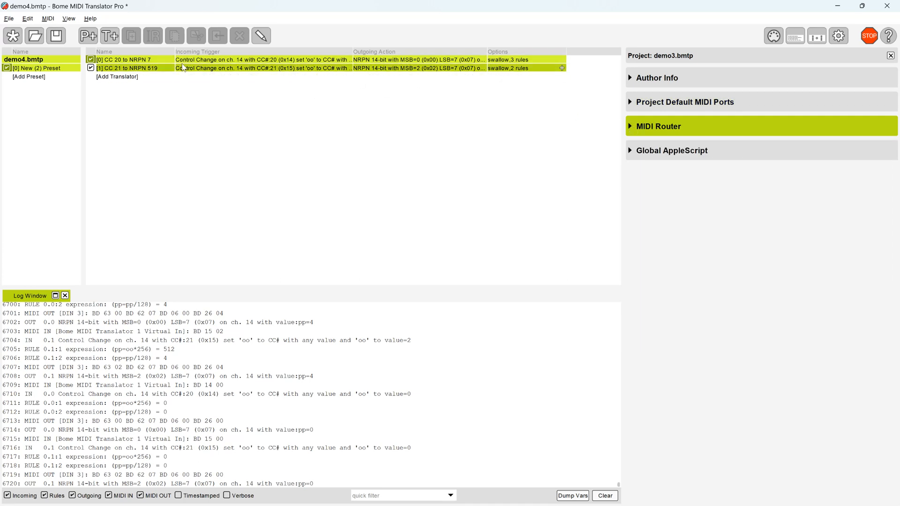
left_click(185, 71)
left_click(186, 61)
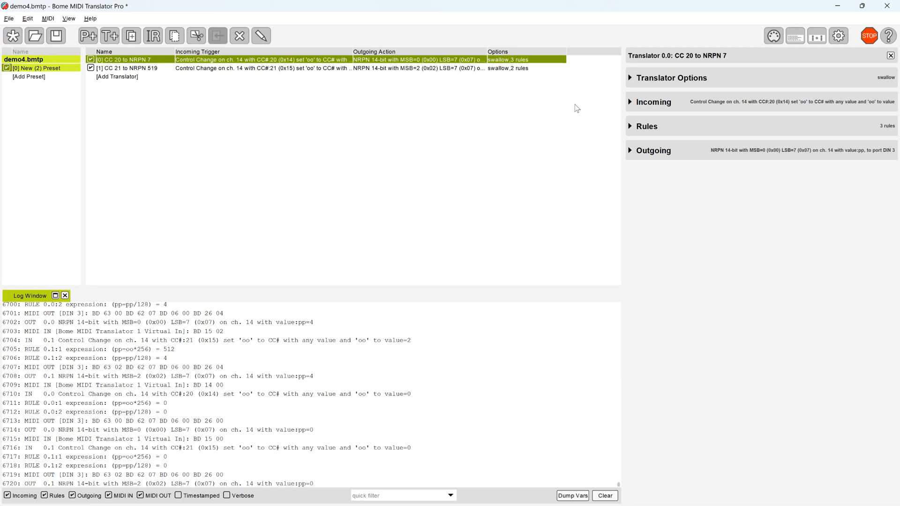
left_click(628, 103)
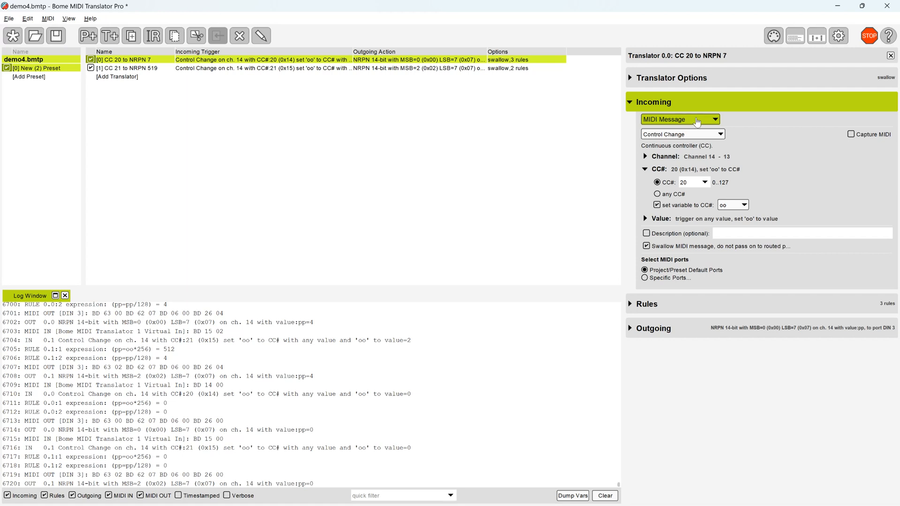
left_click(645, 156)
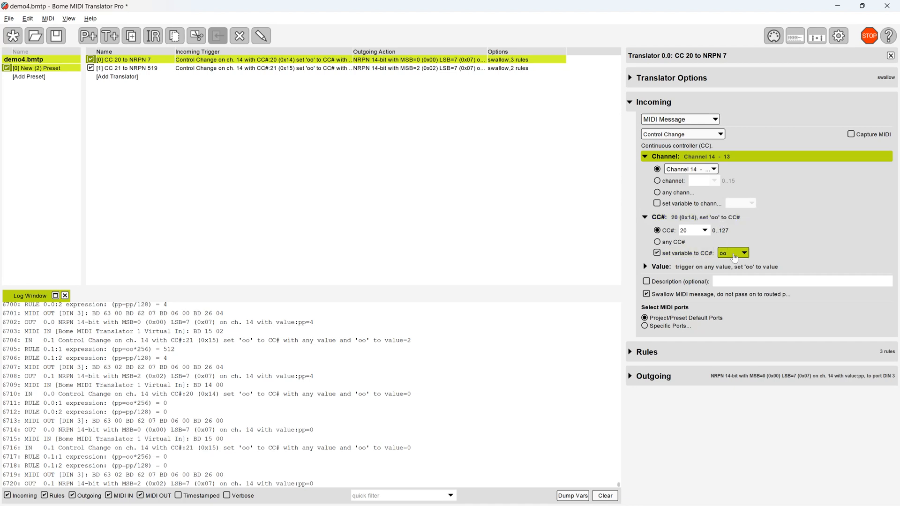
left_click(734, 258)
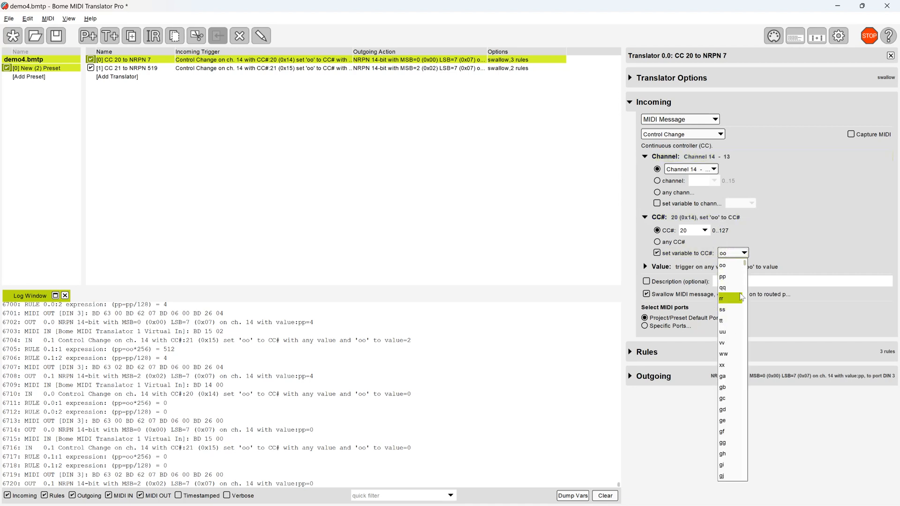
left_click(726, 266)
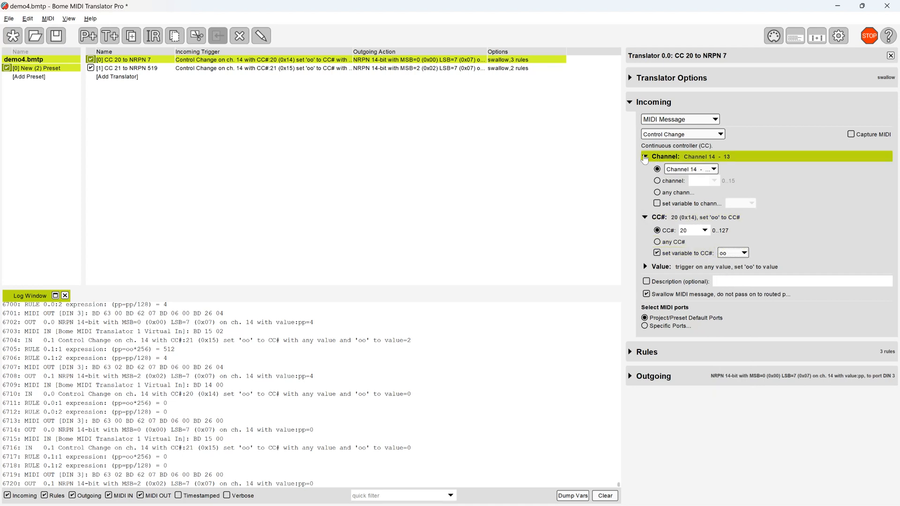
left_click(645, 157)
left_click(644, 169)
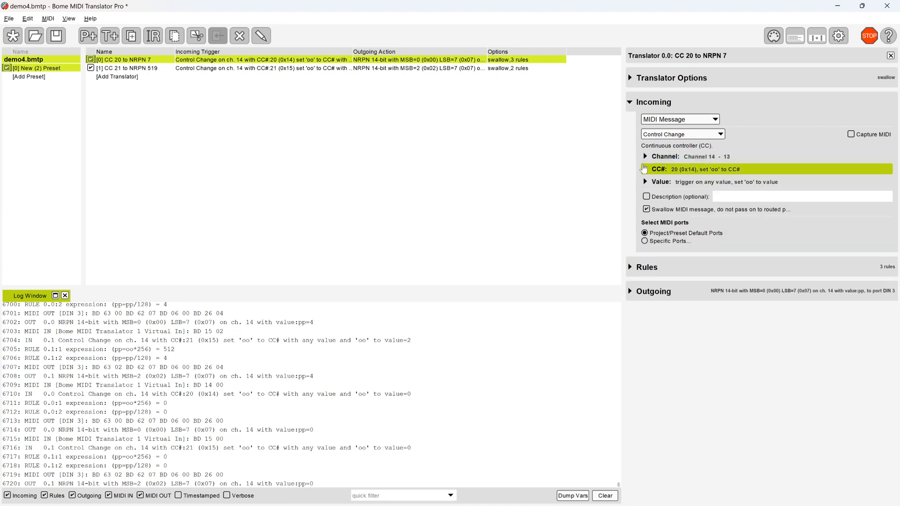
left_click(630, 102)
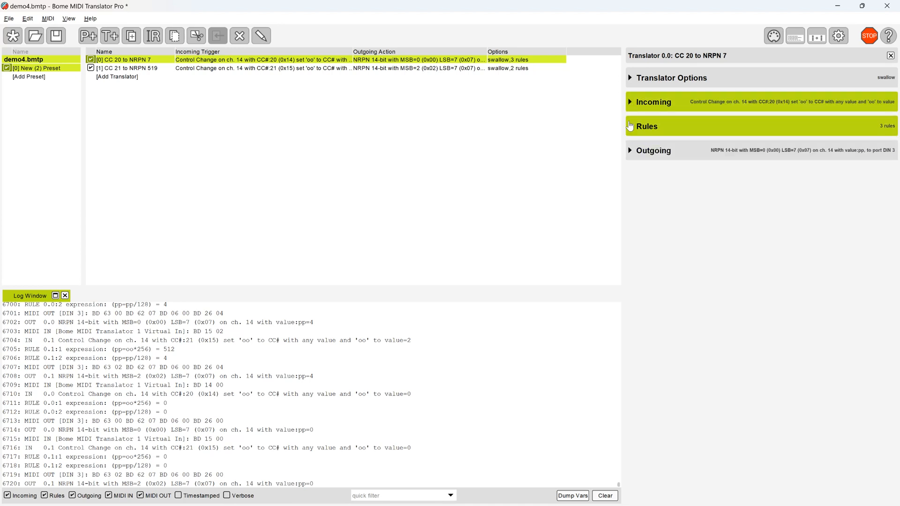
Step: Examine the translator's rules pp=oo*256 and pp=pp/128 that scale the incoming value
left_click(630, 125)
left_click(677, 172)
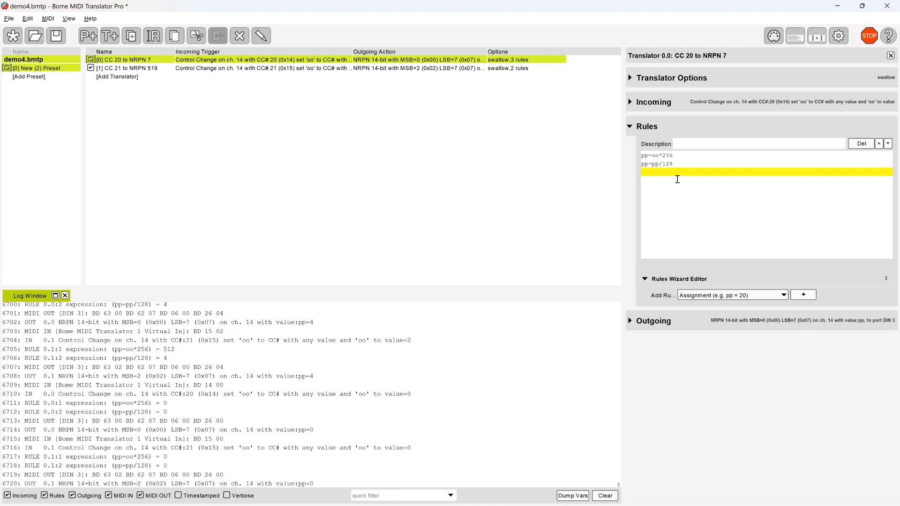
left_click(686, 155)
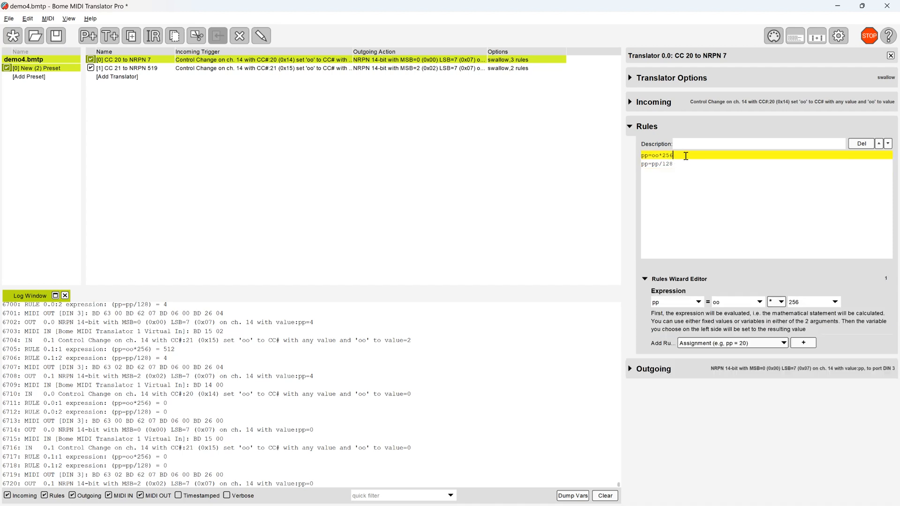
left_click(657, 172)
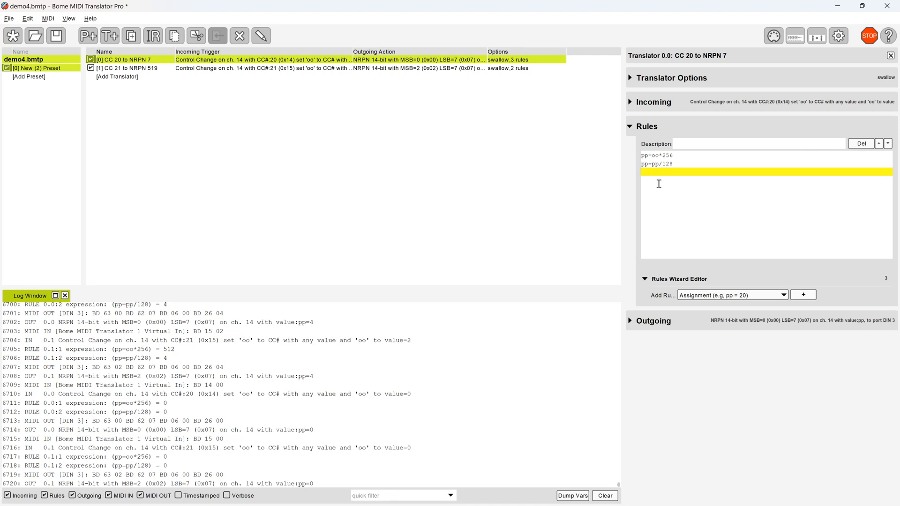
left_click(681, 160)
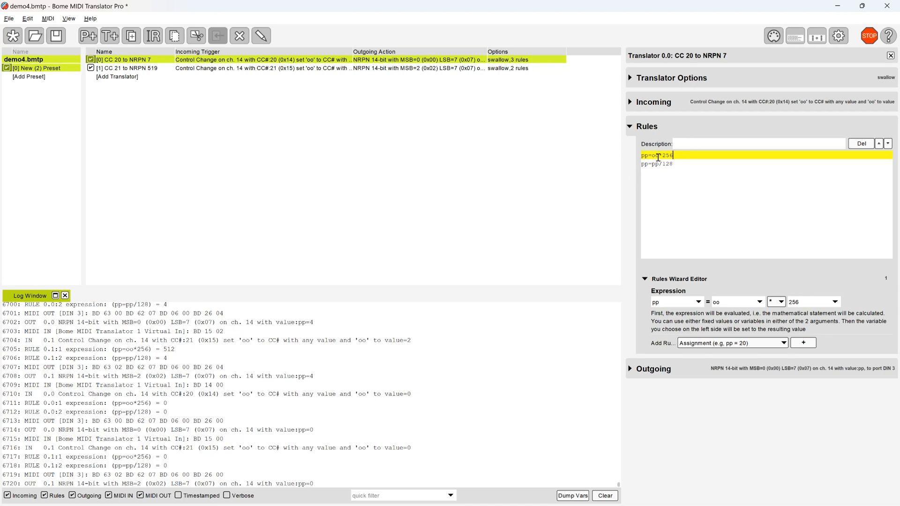
left_click(651, 172)
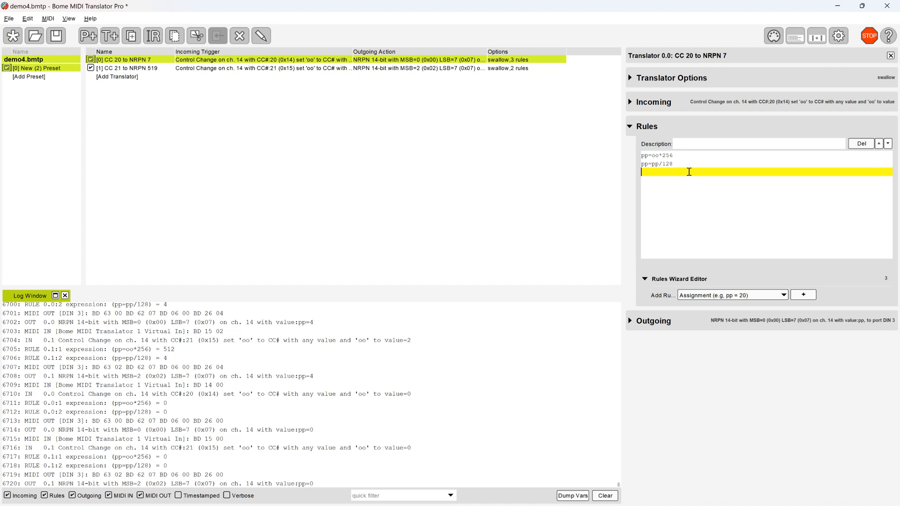
left_click(679, 155)
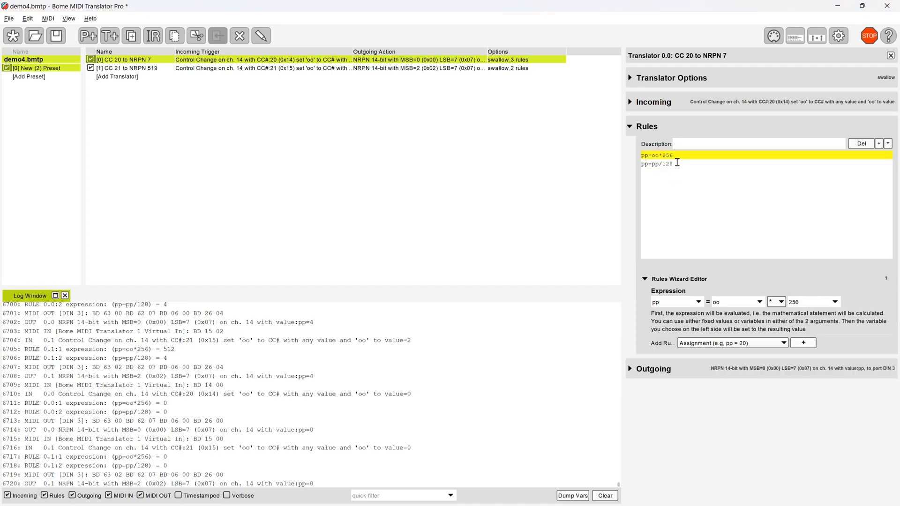
left_click(675, 164)
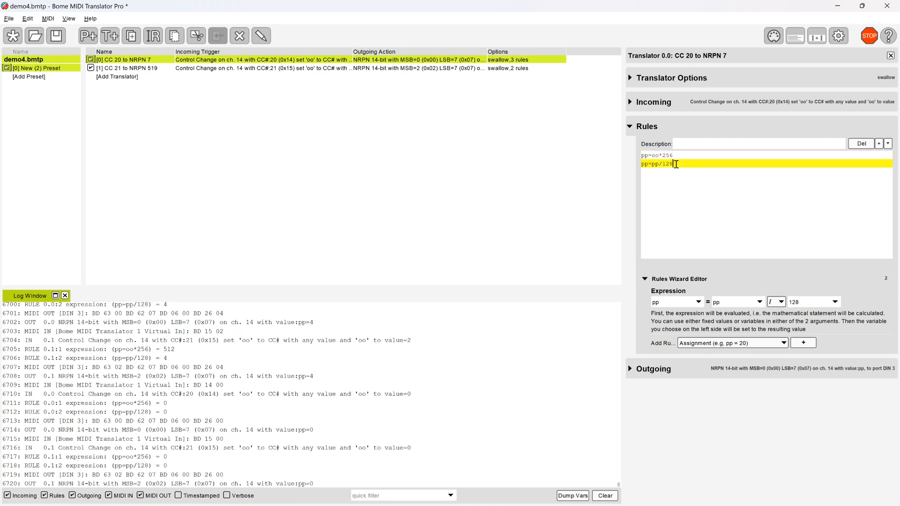
left_click(654, 172)
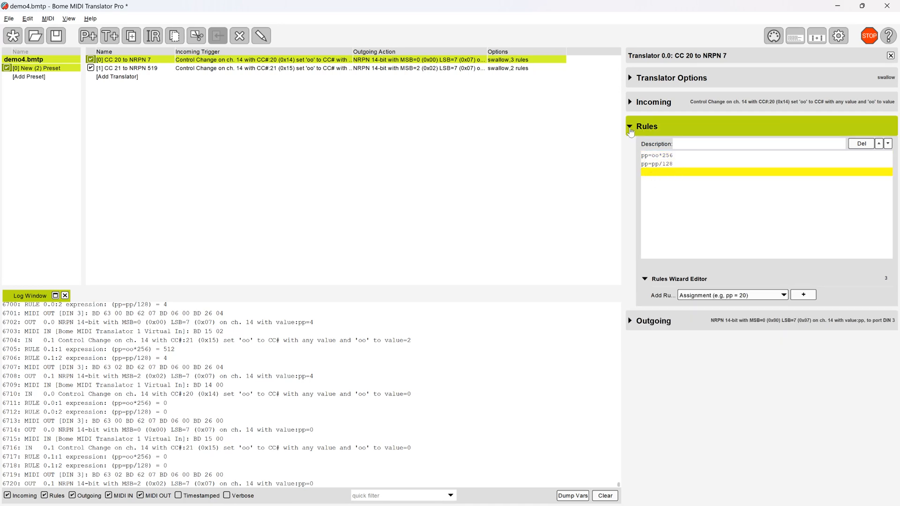
left_click(630, 126)
Step: Examine the translator's outgoing 14-bit NRPN action, covering its channel, parameter MSB and LSB, value variable and MIDI output port
left_click(628, 154)
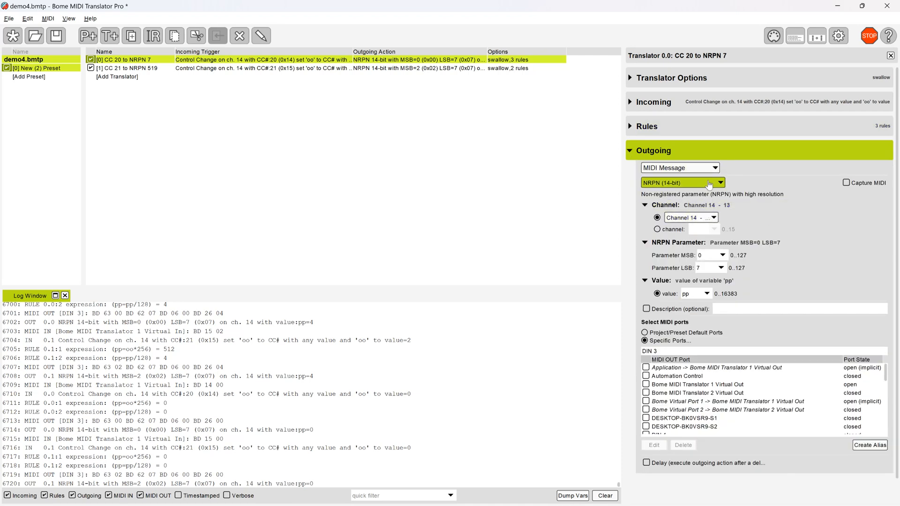
scroll(777, 237, "down", 1)
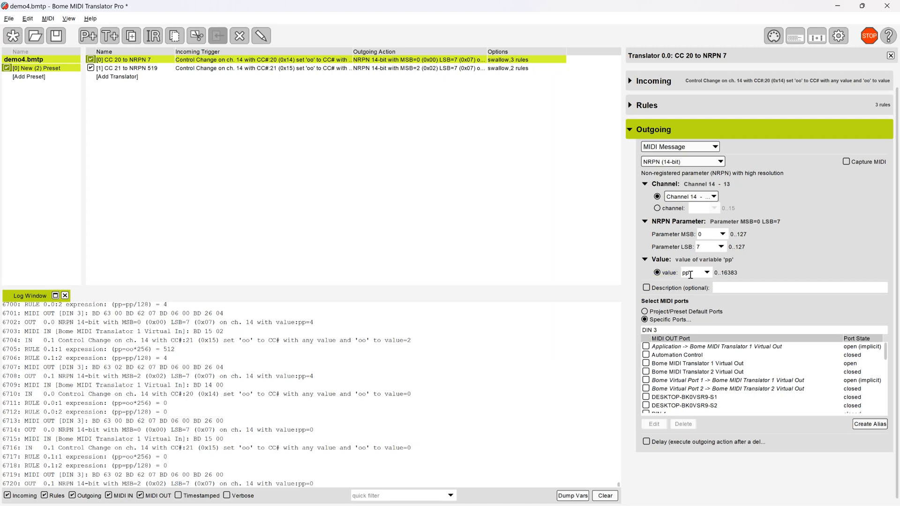
left_click(629, 130)
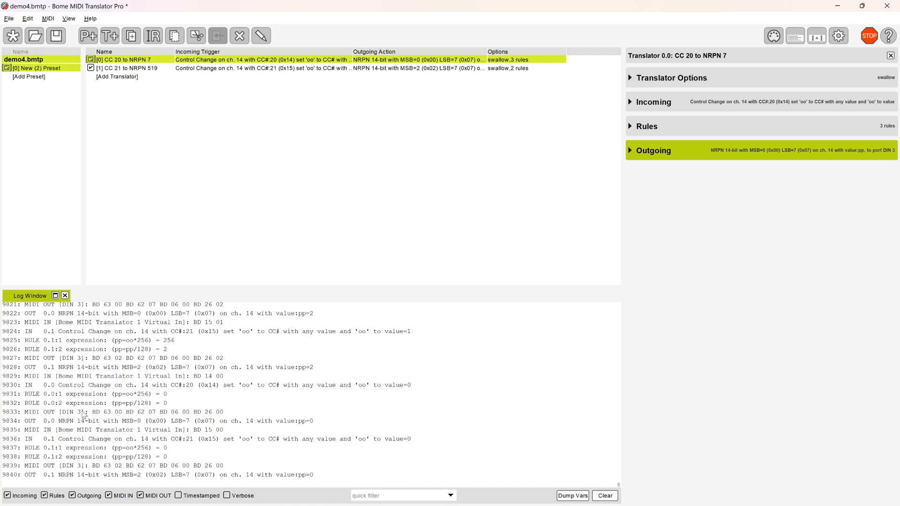
Step: Examine the log entries for incoming CC 20 messages and how the rule pp=oo*256 processes their value
left_click(72, 386)
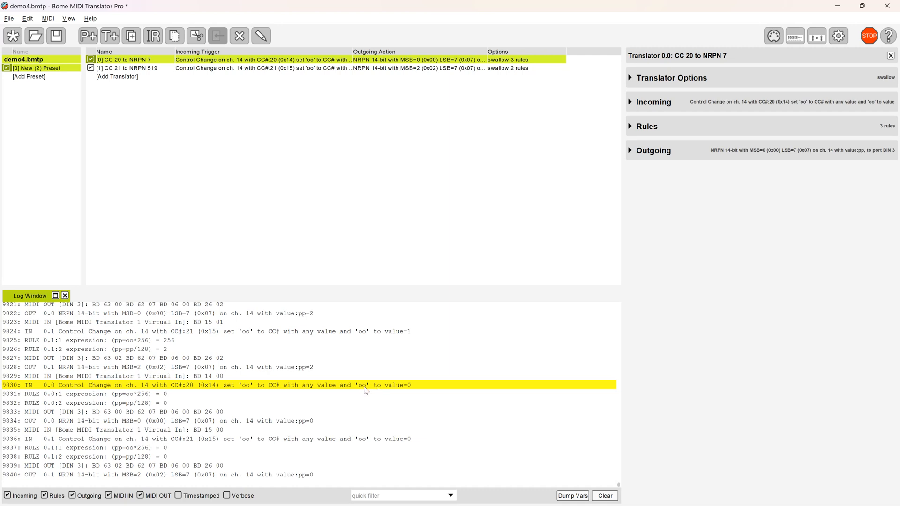
left_click(150, 395)
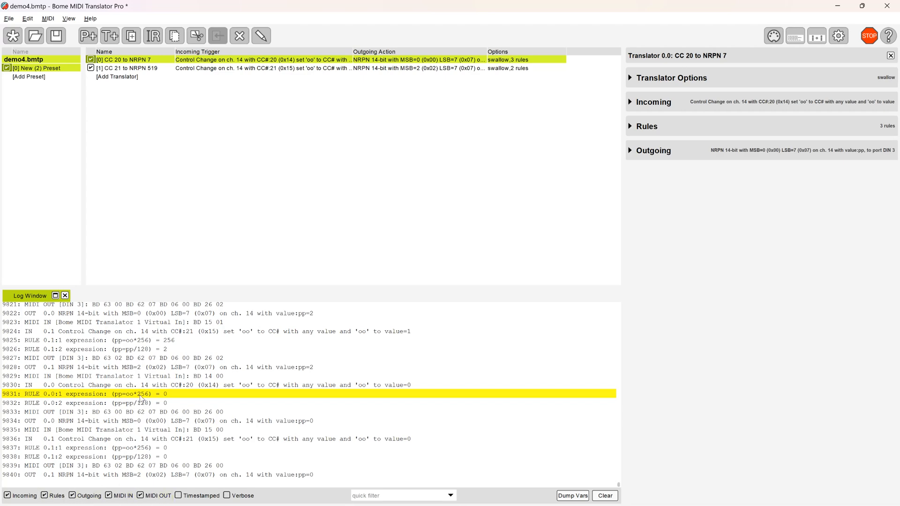
scroll(176, 407, "up", 9)
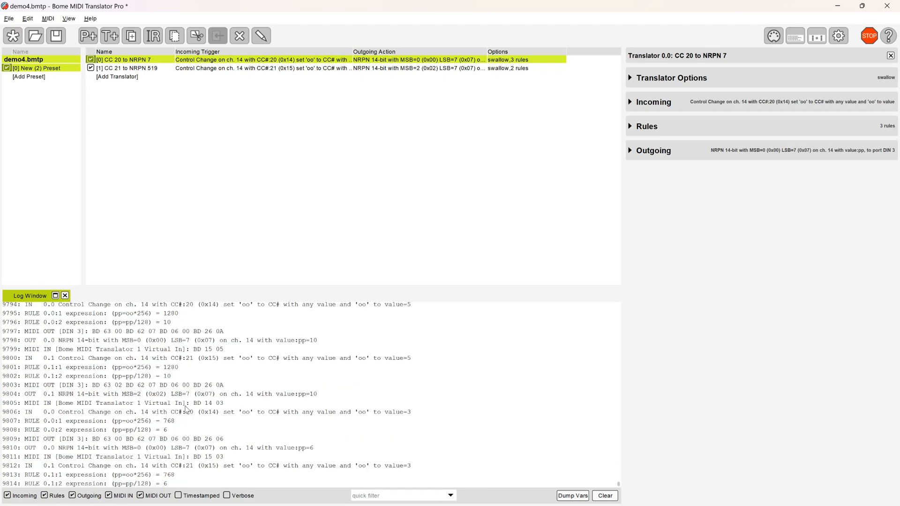
left_click(163, 421)
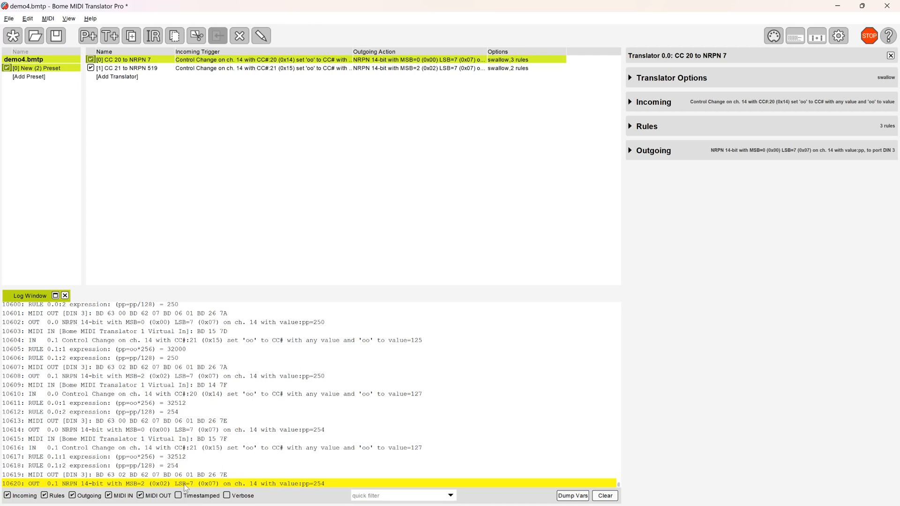
Step: Examine the latest CC 21 log entries, following the incoming value through the rules pp=oo*256 and pp=pp/128
left_click(149, 457)
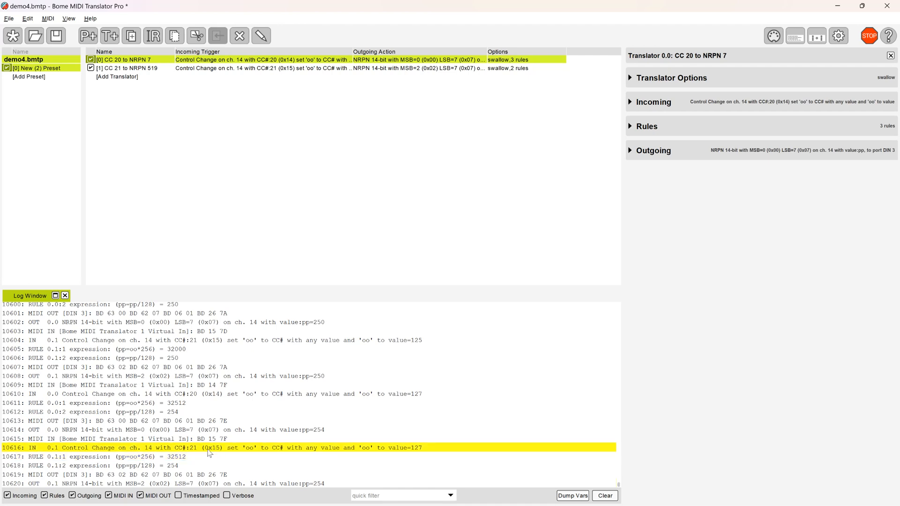
left_click(172, 466)
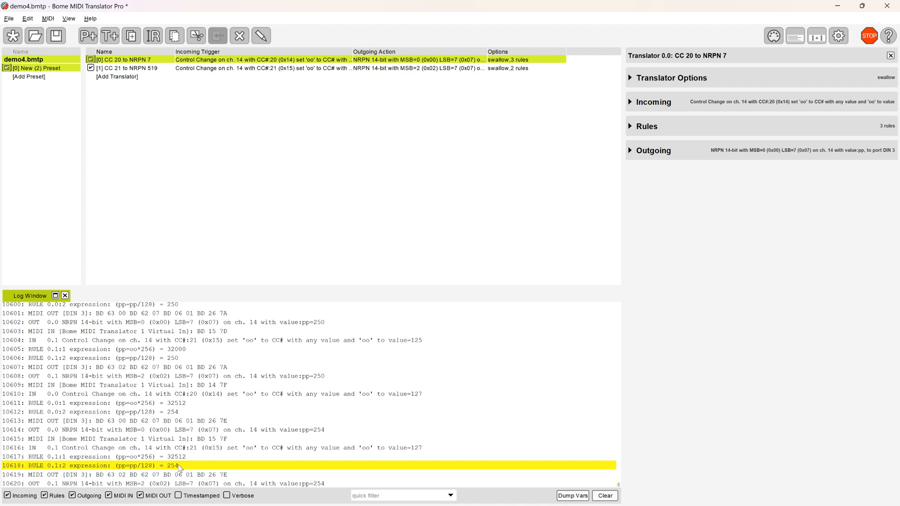
scroll(177, 475, "down", 1)
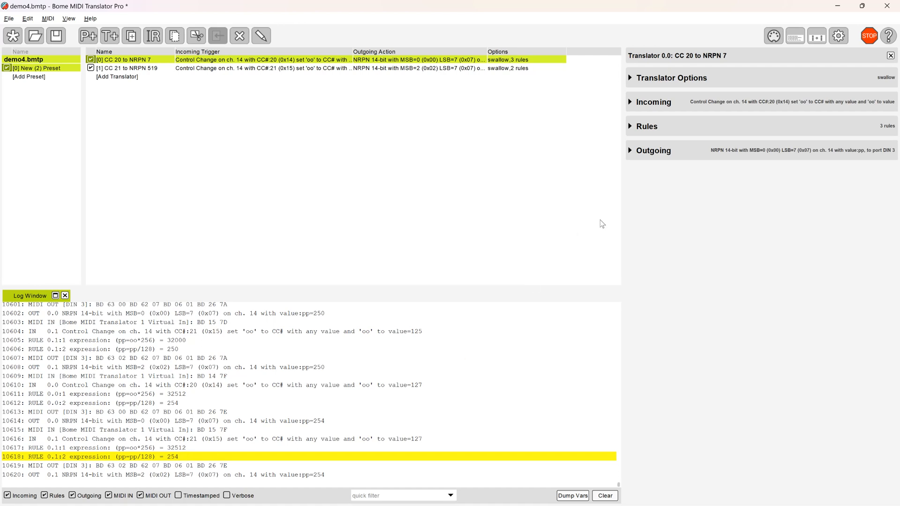
Step: Examine the CC 21 to NRPN 519 translator's incoming trigger and its outgoing 14-bit NRPN channel, parameter MSB and LSB
left_click(299, 68, "shift")
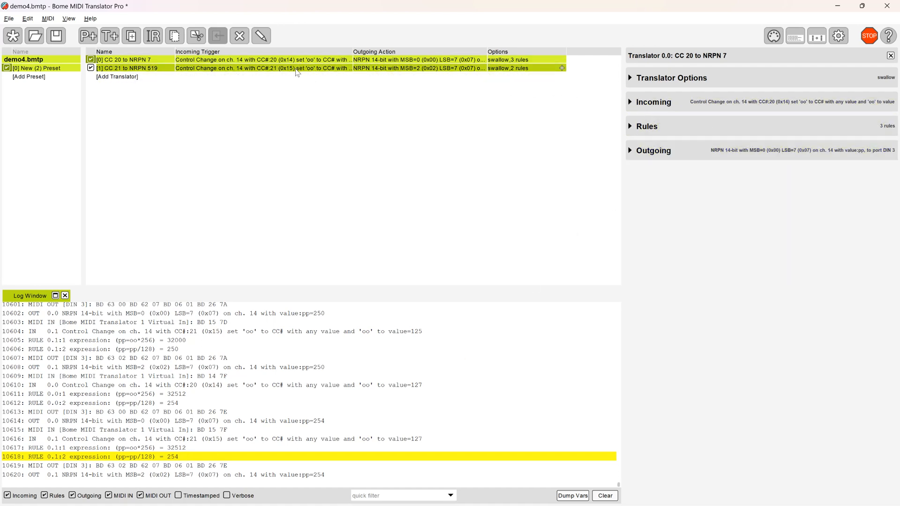
left_click(287, 69)
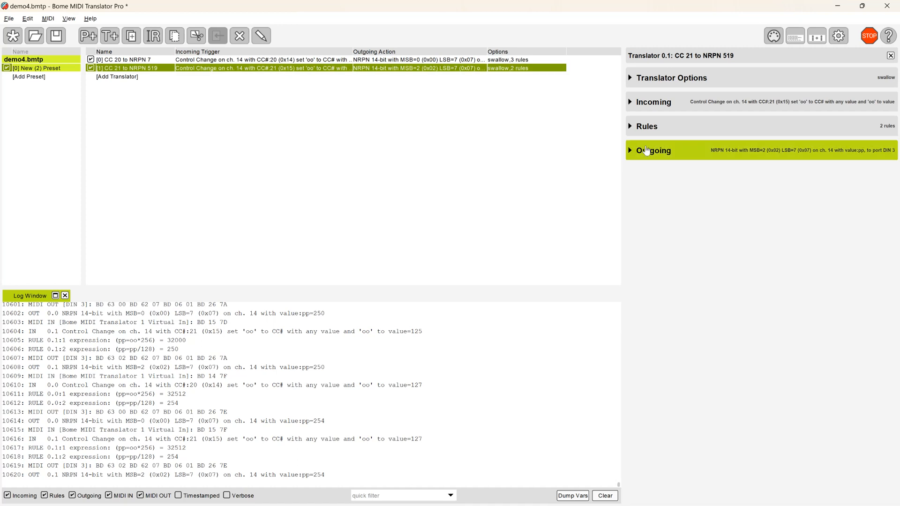
left_click(632, 103)
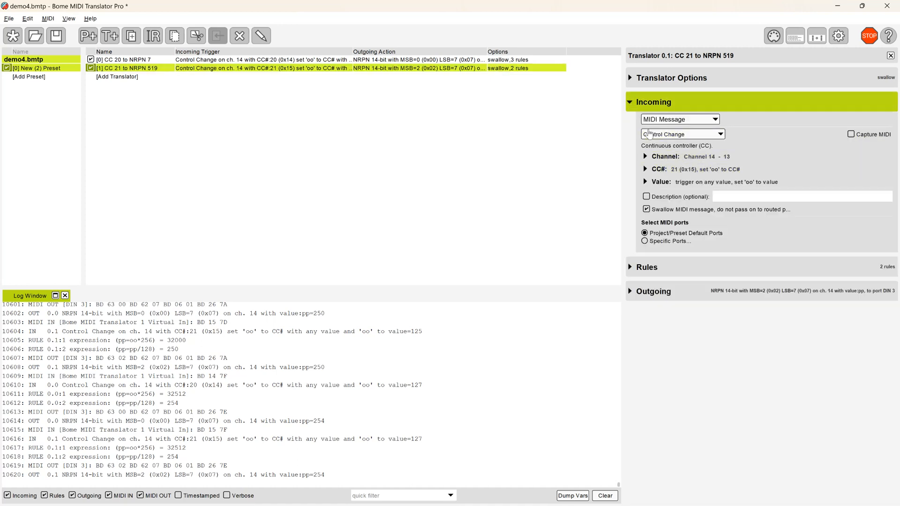
left_click(630, 103)
left_click(633, 151)
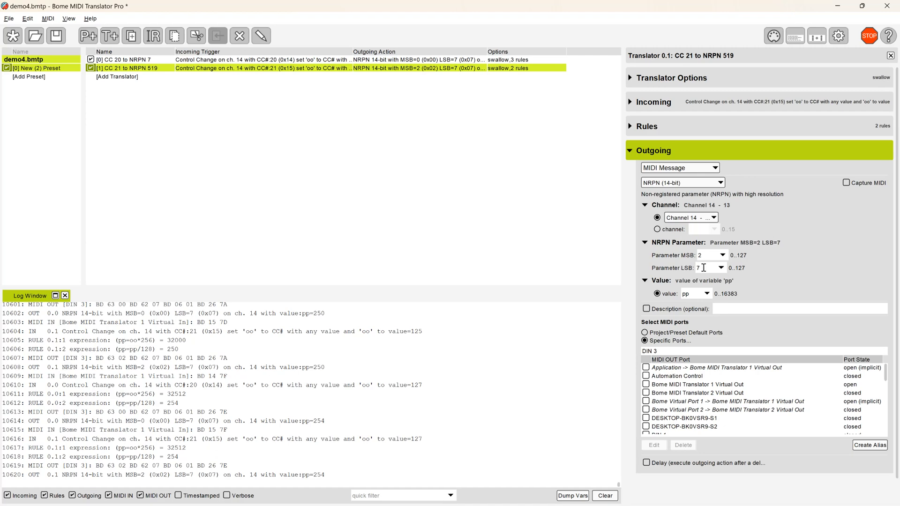
Step: Minimize the translator window and switch to the bome_demo project in Bitwig Studio
left_click(837, 7)
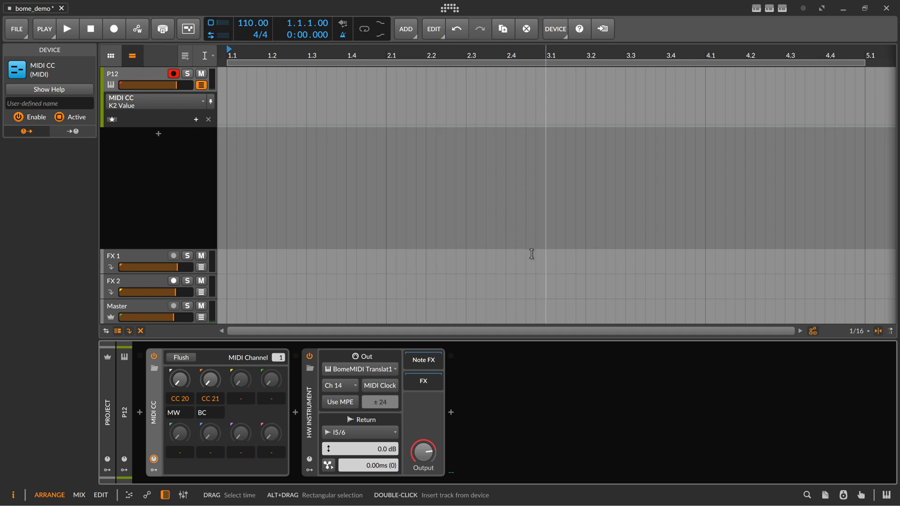
left_click(520, 493)
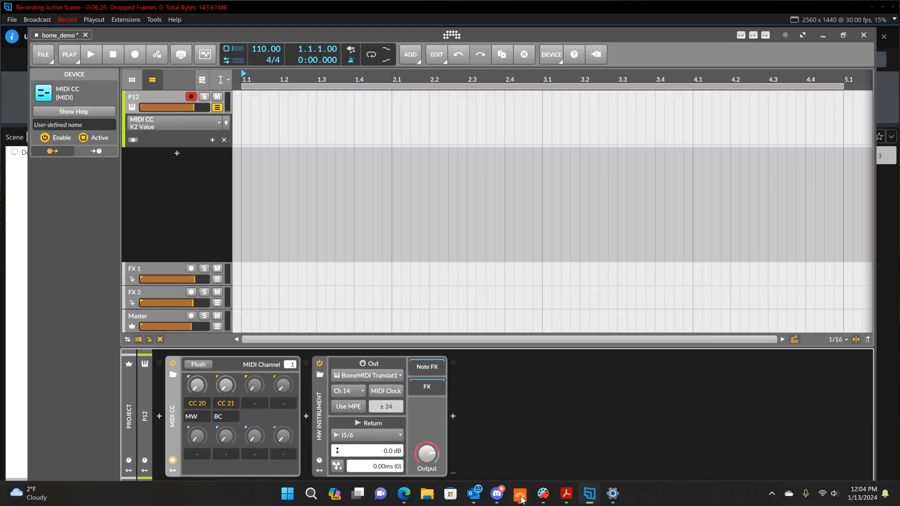
left_click(520, 494)
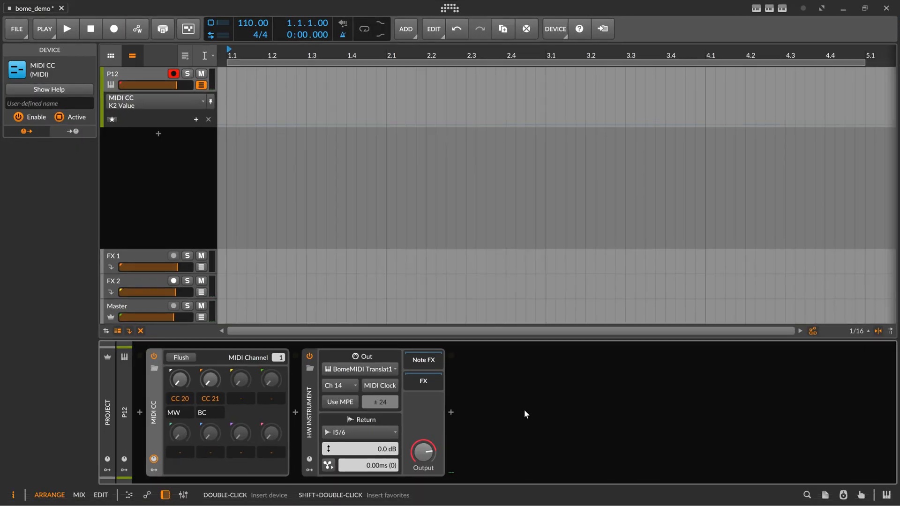